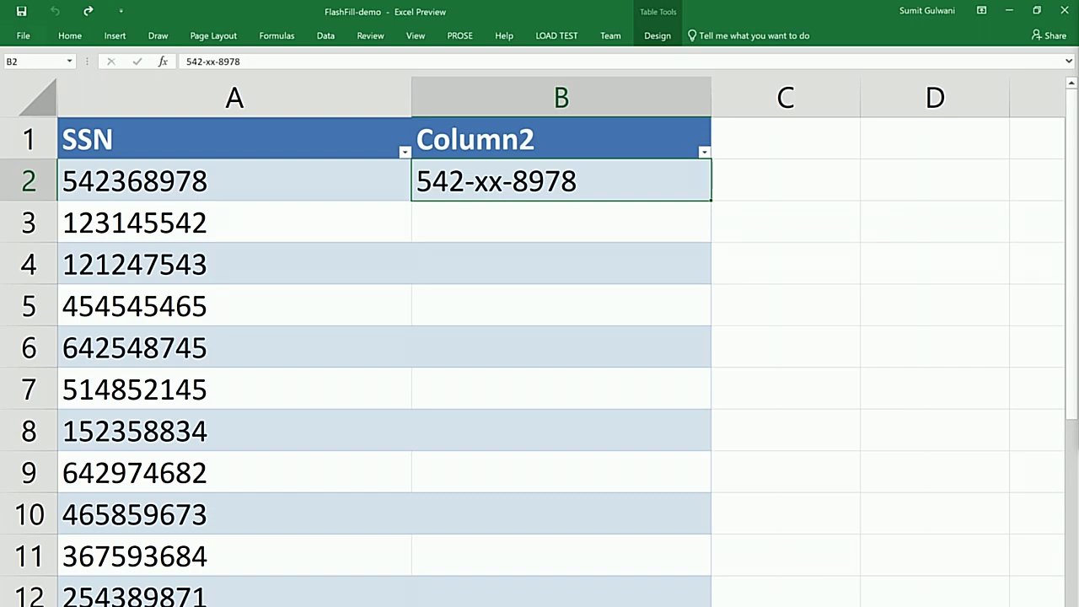
Flash Fill Column2 with the masked, hyphenated SSN format from the example in B2
{"action": "key", "text": "ctrl+e"}
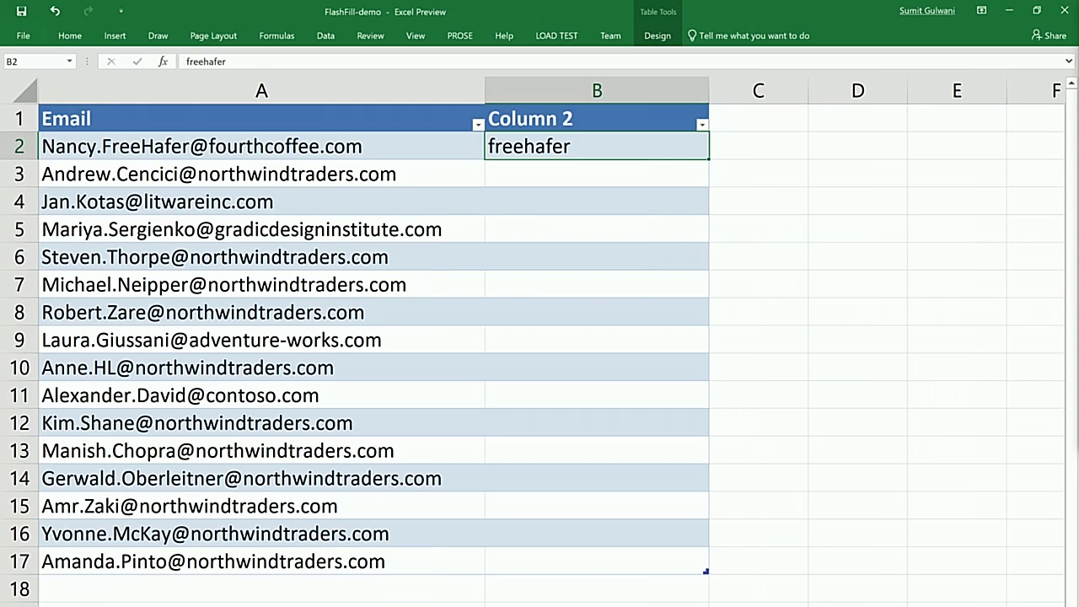
Enter the lowercase last name from the second email in B3 and accept the Flash Fill suggestions for the remaining rows
{"action": "key", "text": "Return"}
{"action": "type", "text": "cencici"}
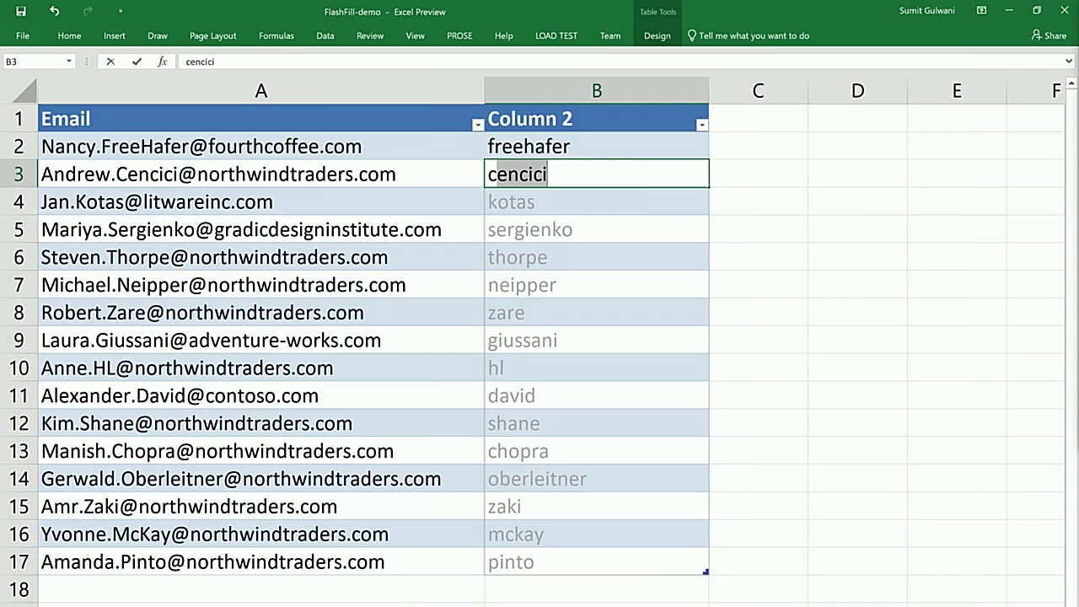
{"action": "key", "text": "Return"}
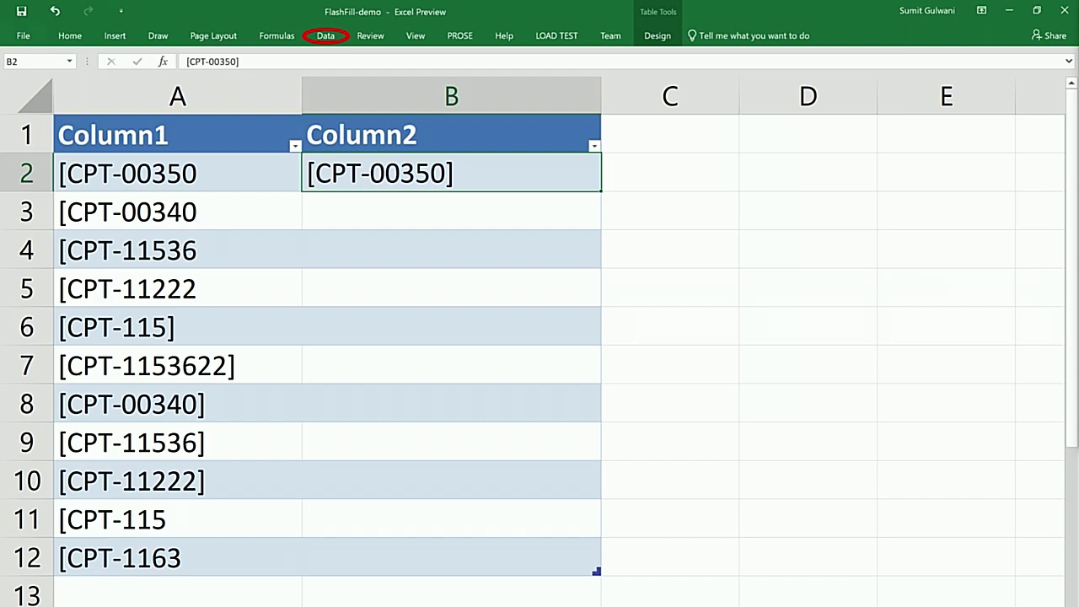
Flash Fill Column2 with bracketed CPT codes from the example [CPT-00350] in B2
{"action": "key", "text": "alt+a"}
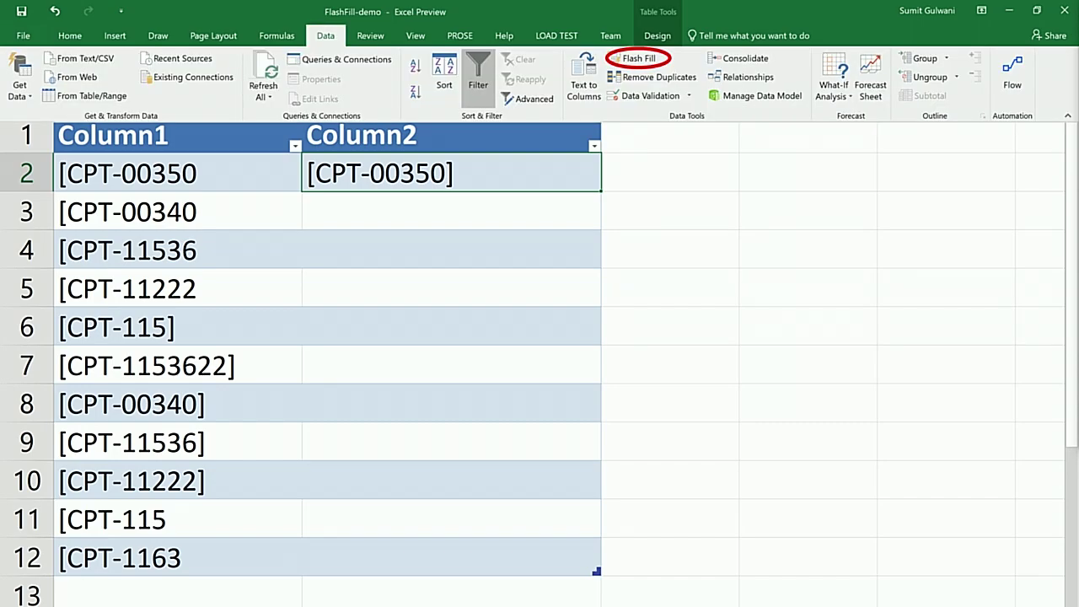
{"action": "key", "text": "f"}
{"action": "key", "text": "i"}
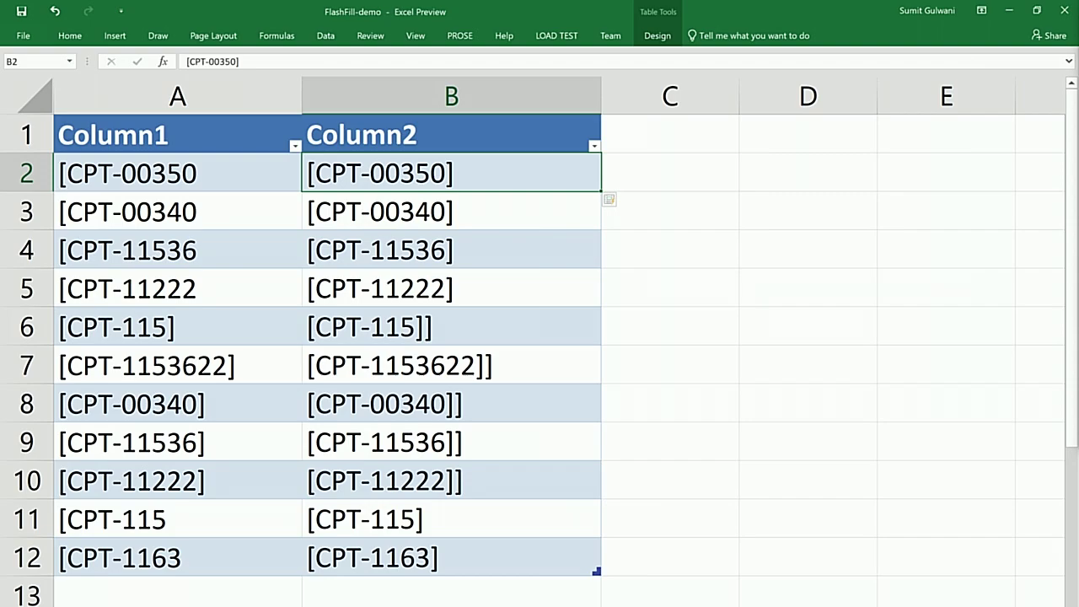
Correct cell B8 to [CPT-00340] with a single closing bracket as a second Flash Fill example
{"action": "left_click", "coordinate": [451, 404]}
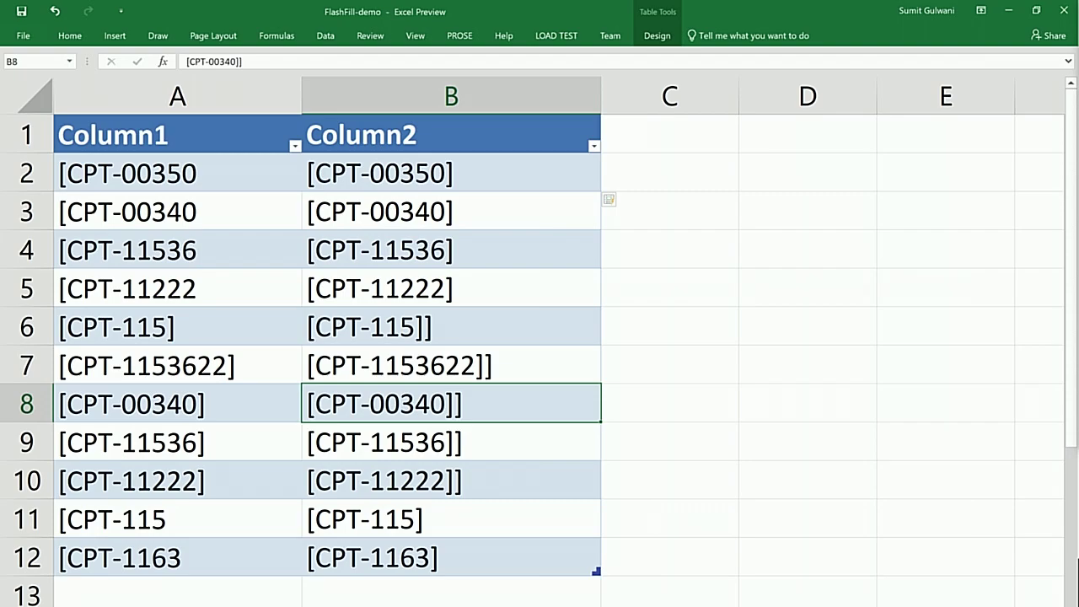
{"action": "key", "text": "F2"}
{"action": "key", "text": "BackSpace"}
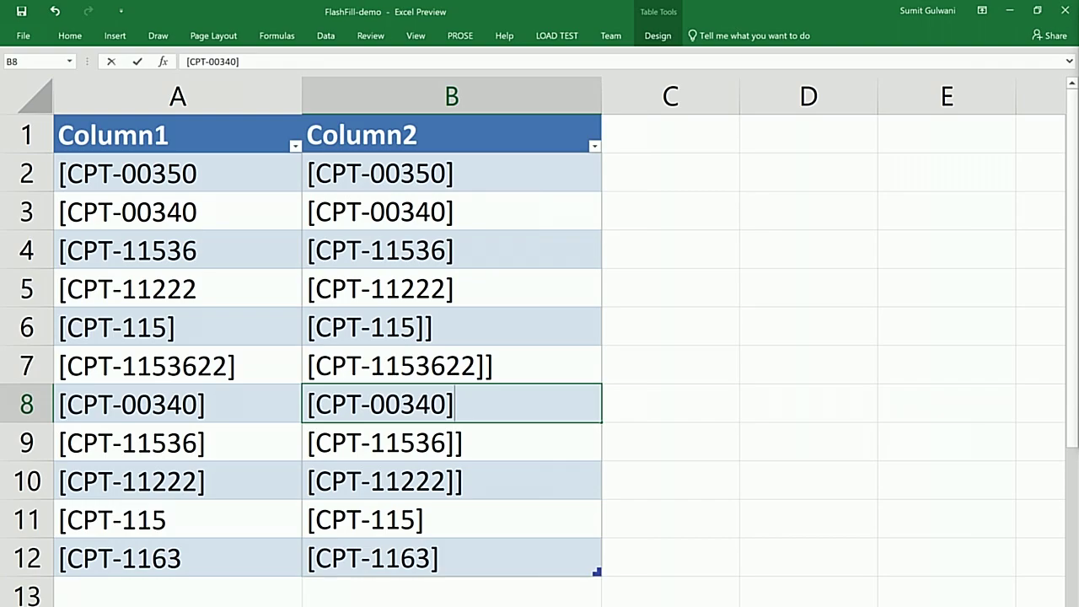
{"action": "key", "text": "Return"}
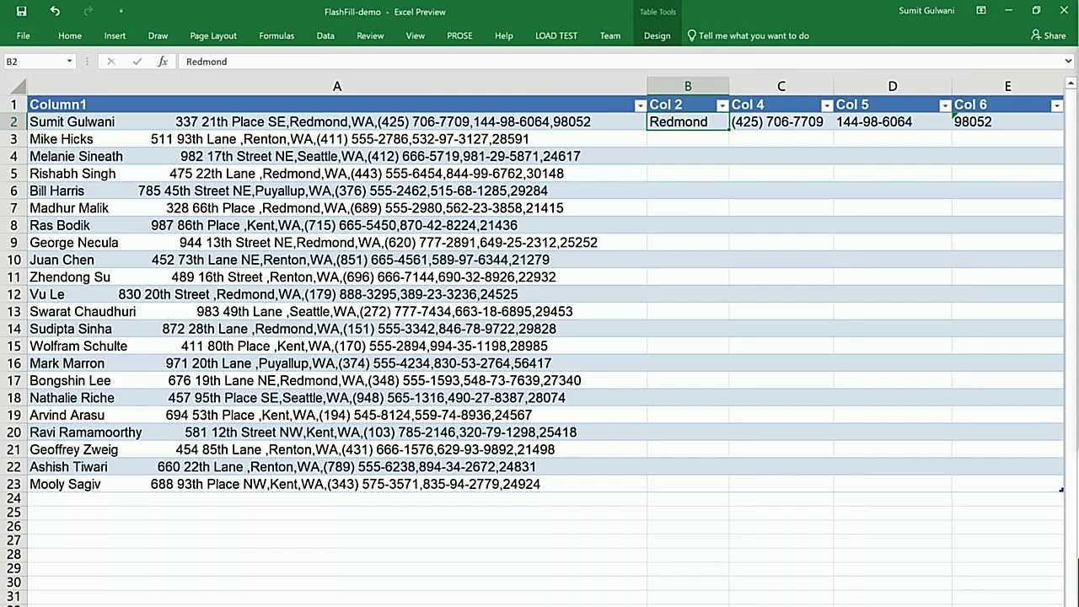
Flash Fill Col 2, Col 4, Col 5 and Col 6 from the city, phone, ID number and zip code examples in row 2
{"action": "key", "text": "ctrl+e"}
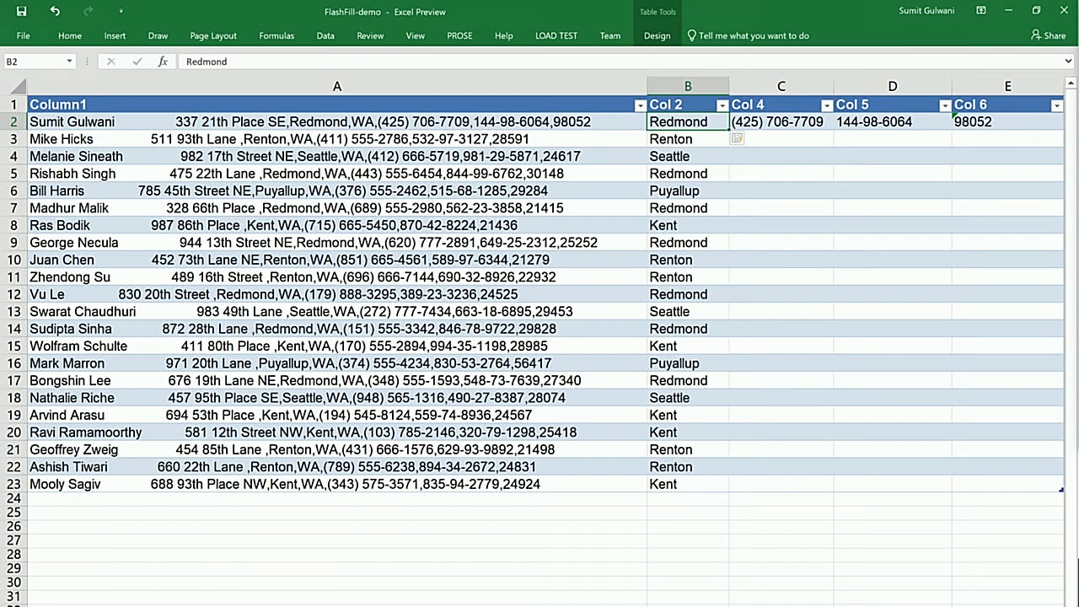
{"action": "left_click", "coordinate": [780, 121]}
{"action": "key", "text": "ctrl+e"}
{"action": "left_click", "coordinate": [893, 122]}
{"action": "key", "text": "ctrl+e"}
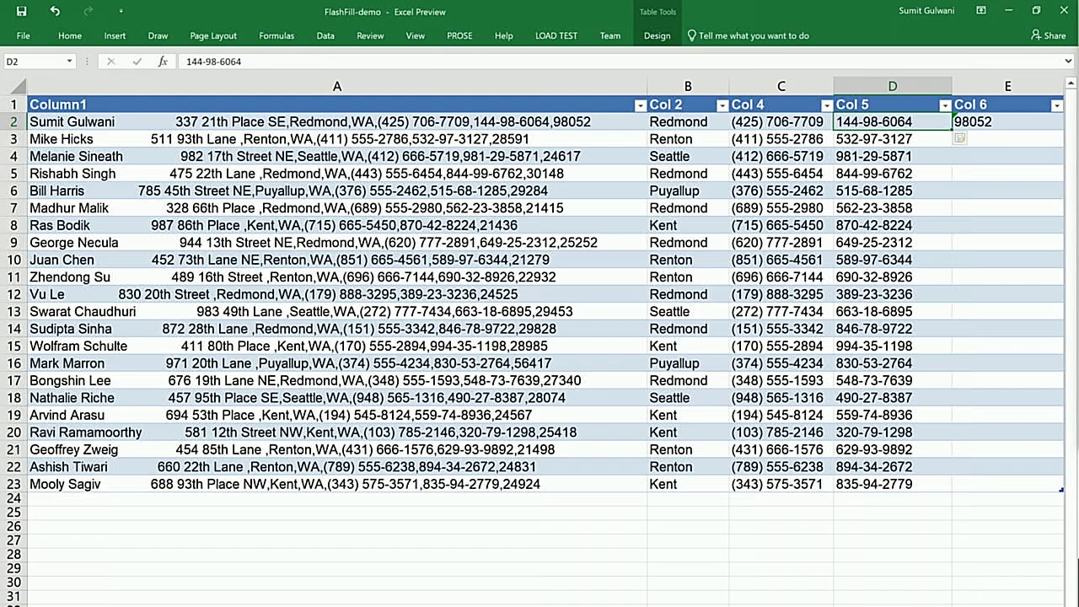
{"action": "left_click", "coordinate": [1007, 121]}
{"action": "key", "text": "ctrl+e"}
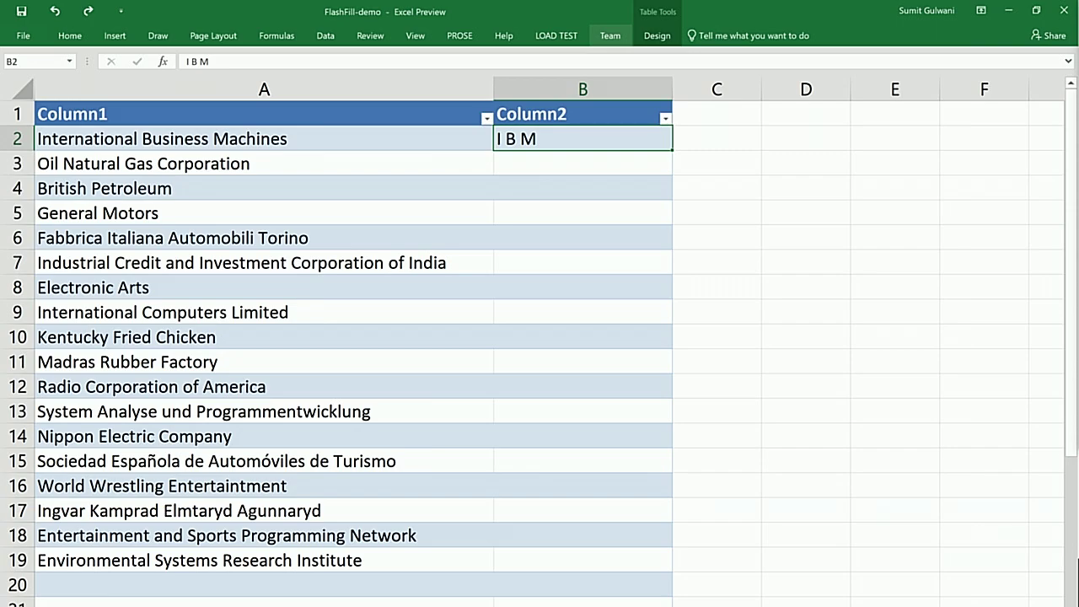
Flash Fill Column2 with spaced company initials from the example I B M in B2
{"action": "key", "text": "ctrl+e"}
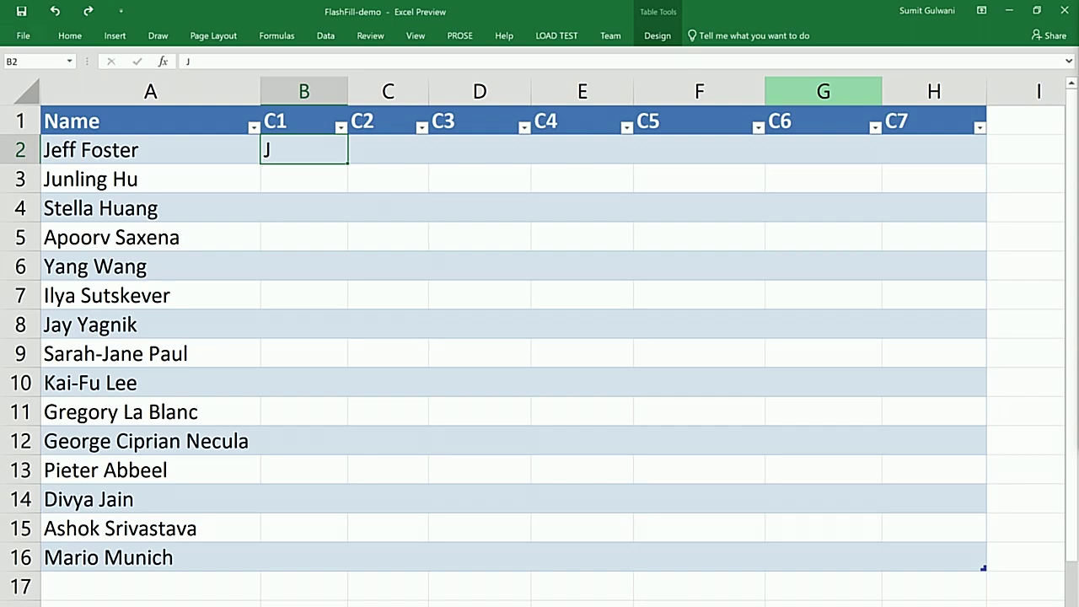
Flash Fill columns C1 to C4 of the name table from the name prefix examples in row 2
{"action": "key", "text": "ctrl+e"}
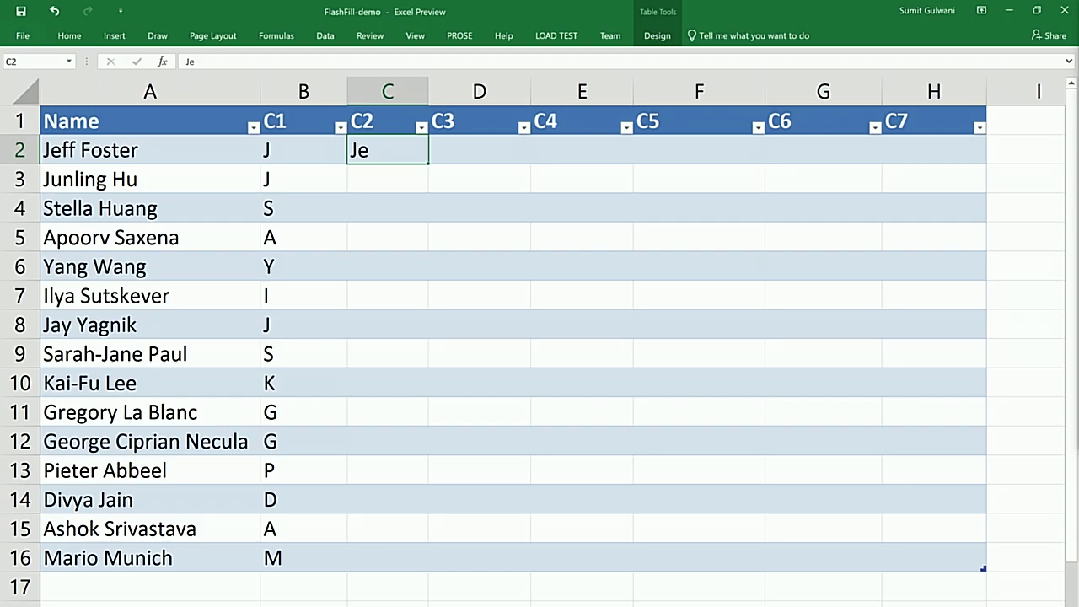
{"action": "key", "text": "ctrl+e"}
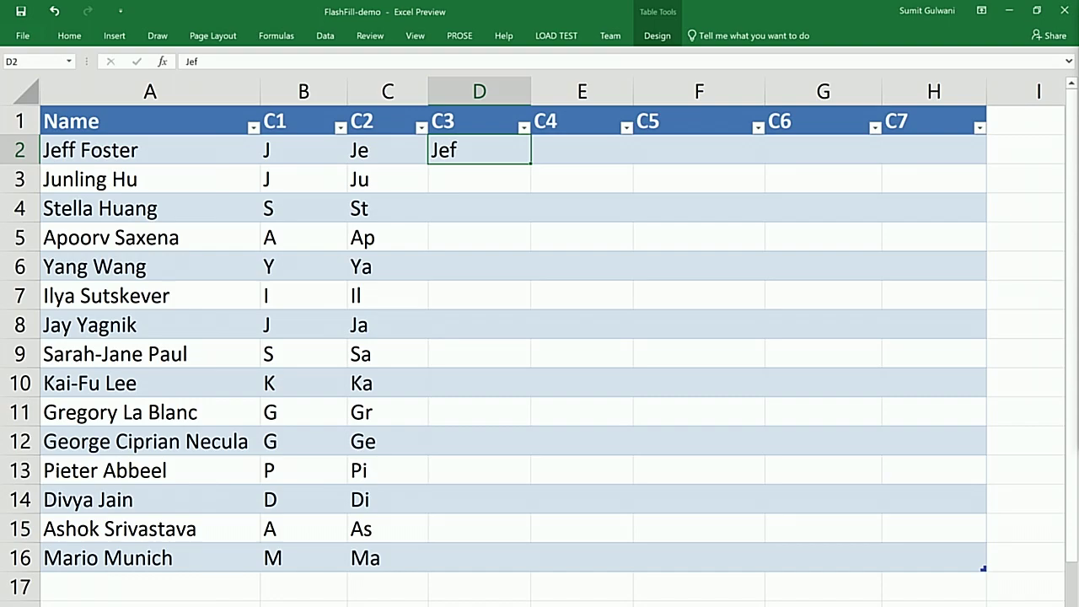
{"action": "key", "text": "ctrl+e"}
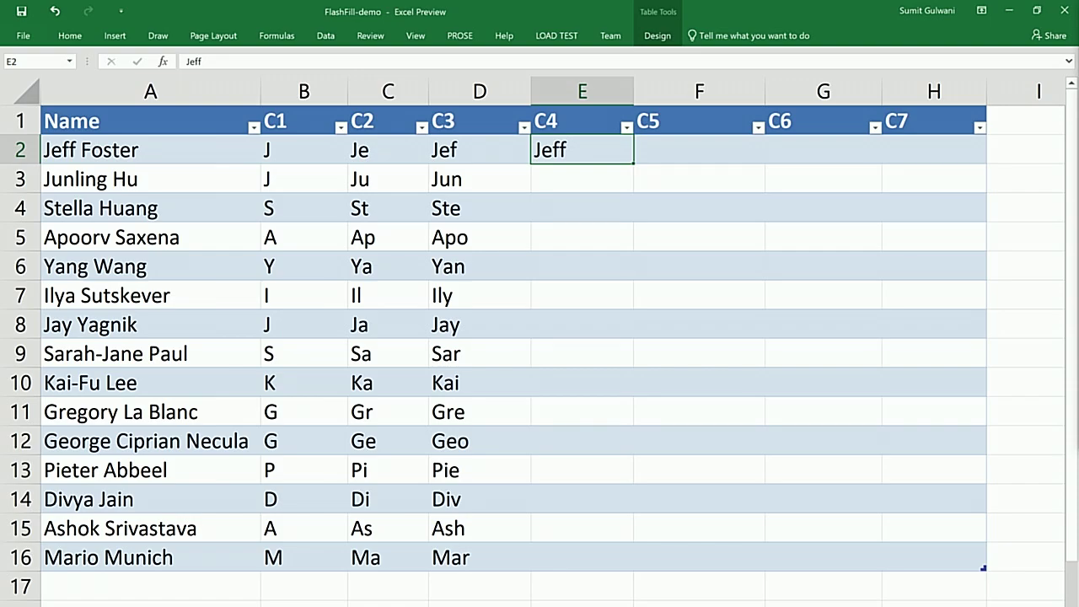
{"action": "key", "text": "ctrl+e"}
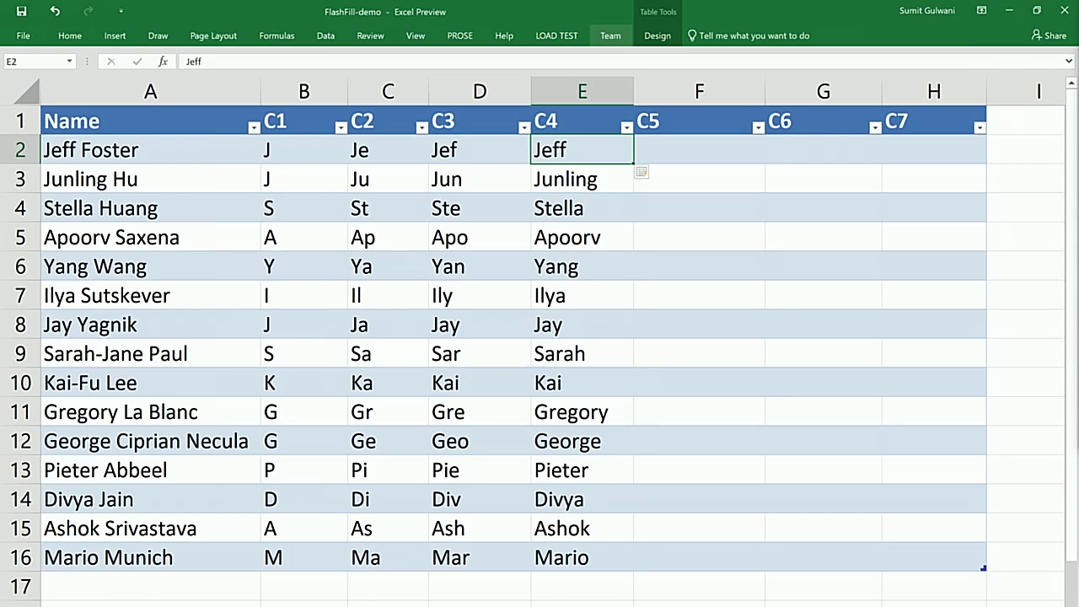
Shorten the C4 value in E3 to its first four letters as a corrected Flash Fill example
{"action": "double_click", "coordinate": [600, 178]}
{"action": "key", "text": "BackSpace"}
{"action": "key", "text": "BackSpace"}
{"action": "key", "text": "BackSpace"}
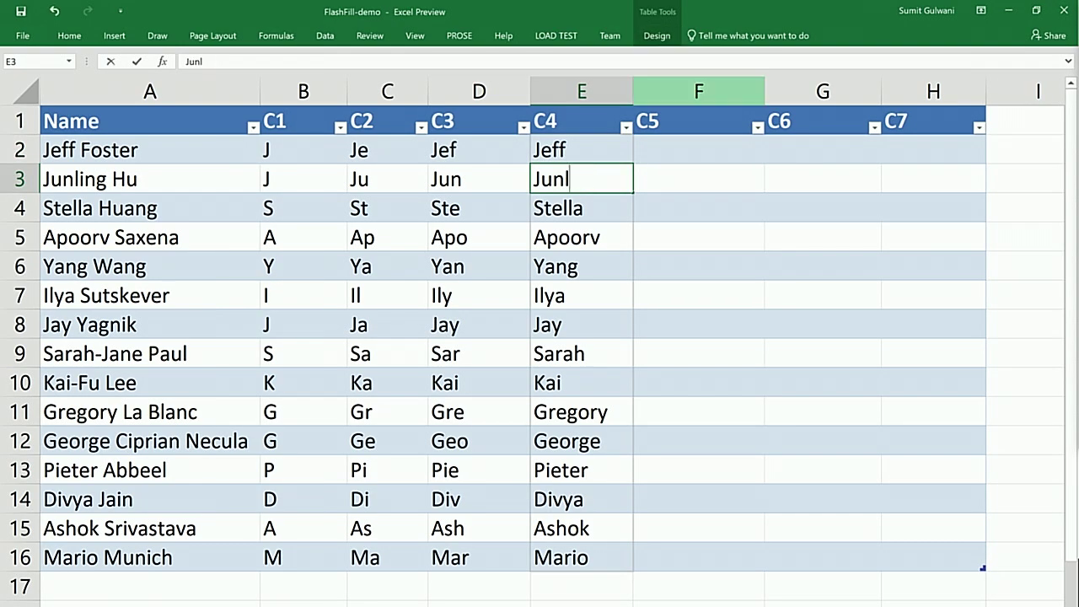
{"action": "key", "text": "Return"}
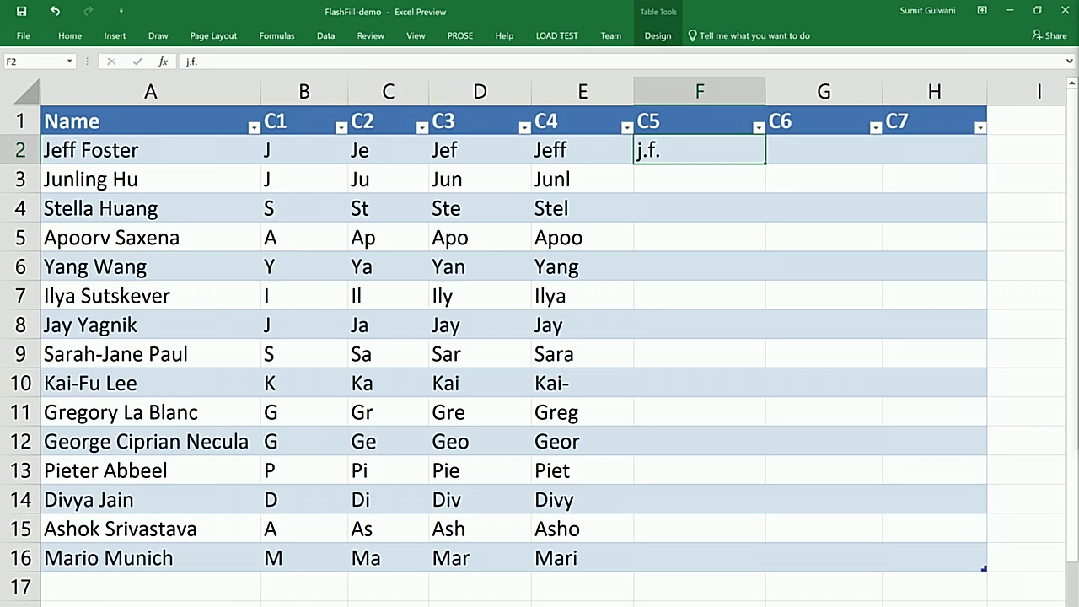
Flash Fill column C5 with lowercase dotted initials from F2 and correct cell F11 to g.l.b
{"action": "key", "text": "ctrl+e"}
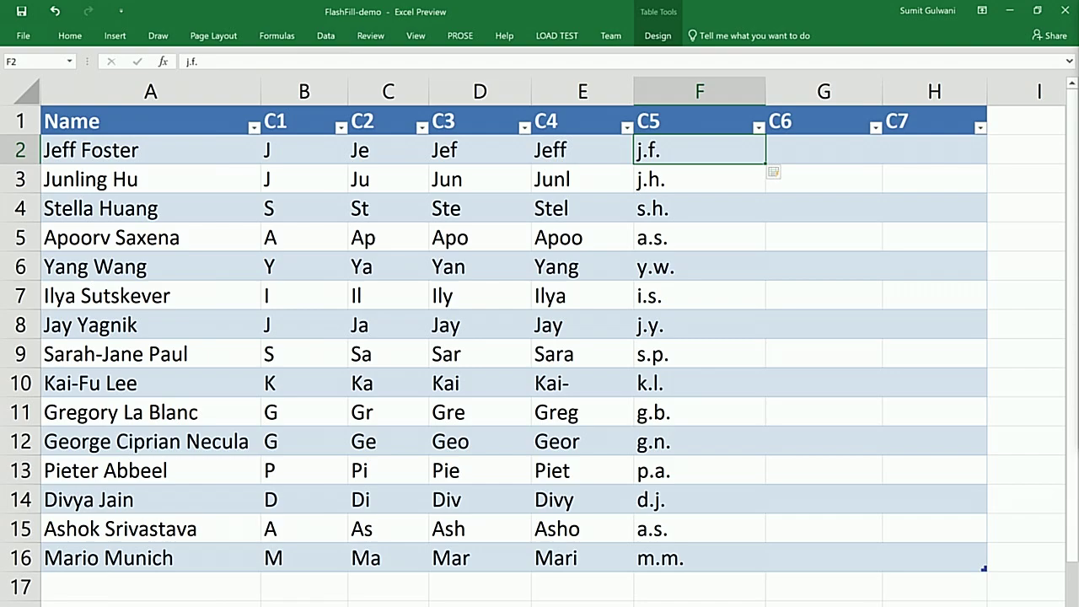
{"action": "double_click", "coordinate": [699, 412]}
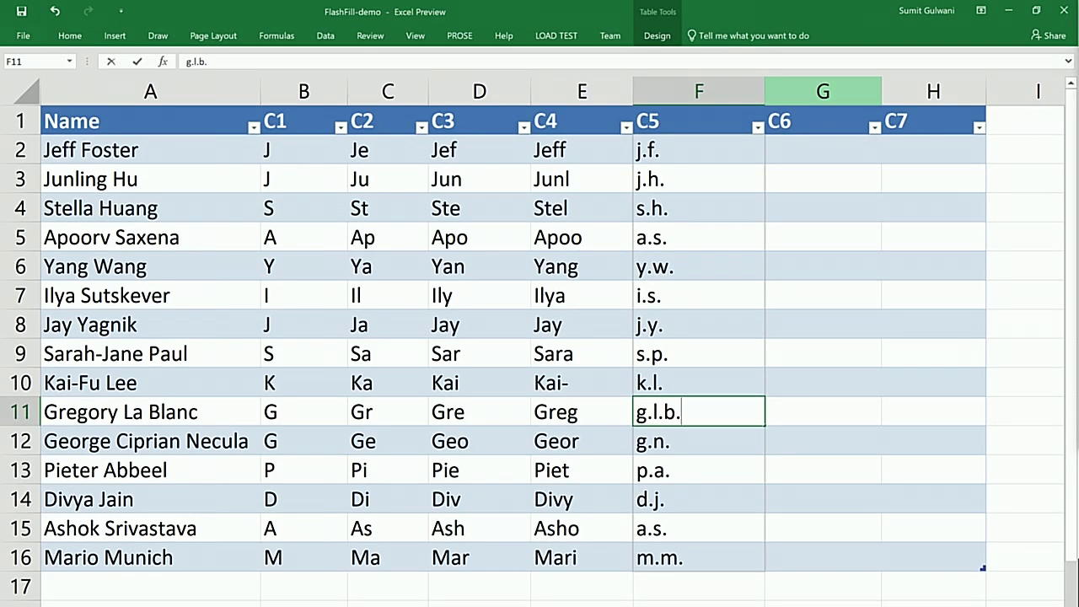
{"action": "key", "text": "Return"}
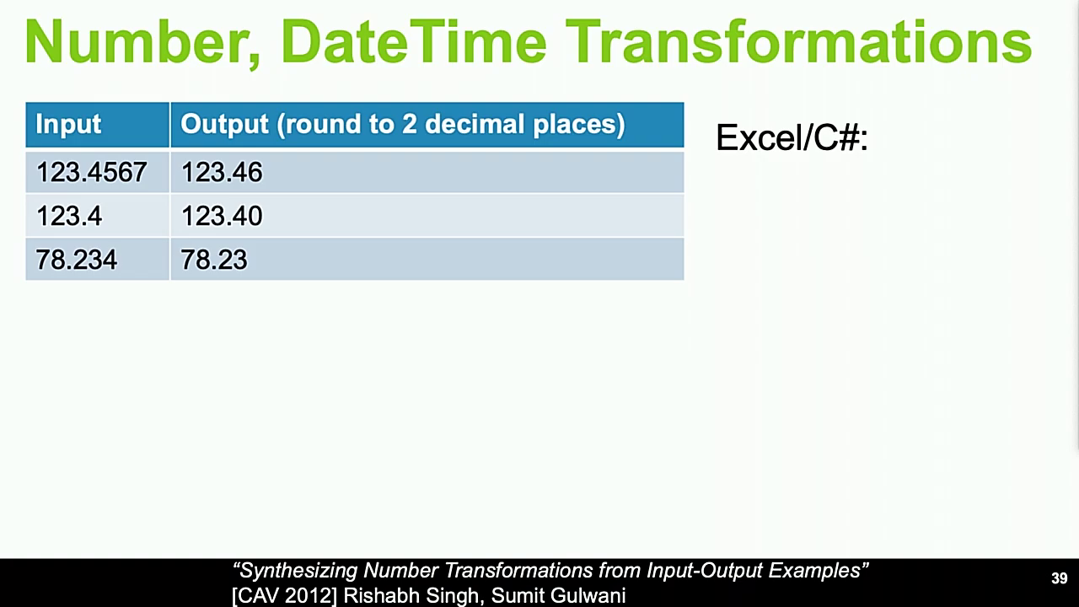
{"action": "key", "text": "Right"}
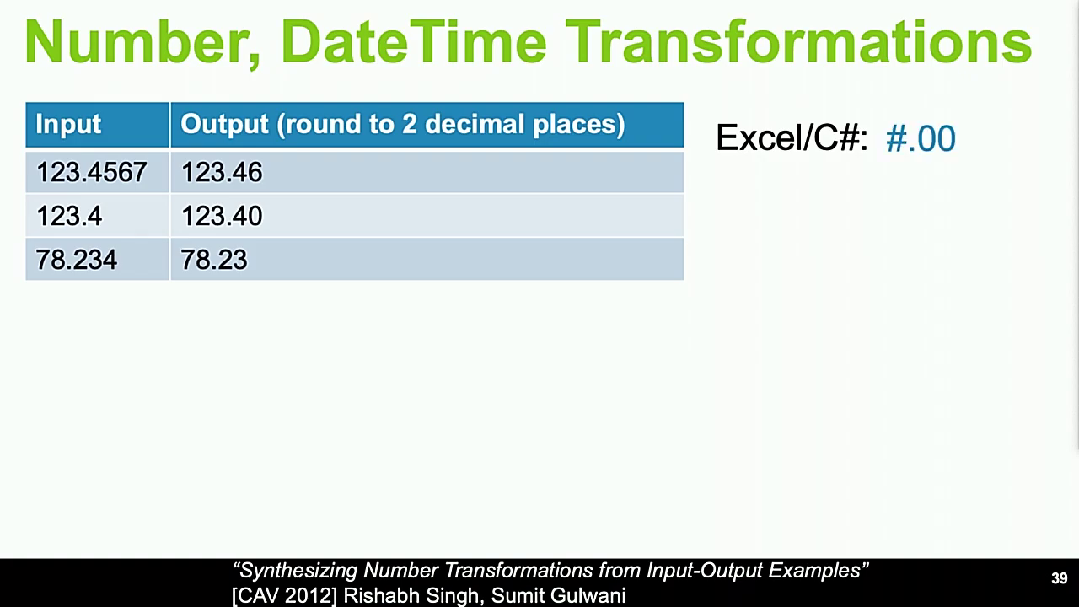
{"action": "key", "text": "Right"}
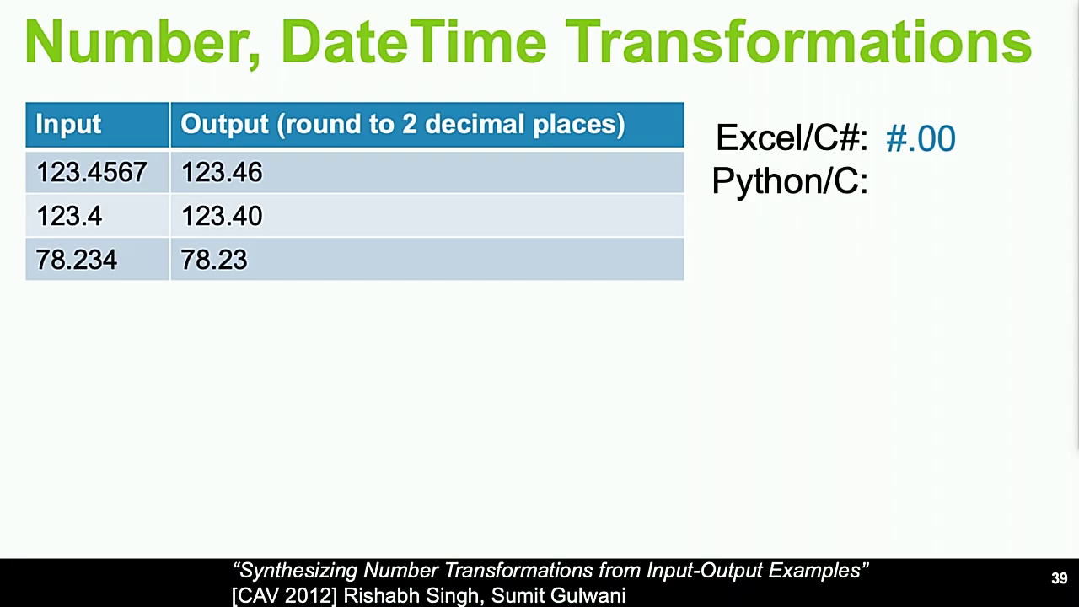
{"action": "key", "text": "Right"}
{"action": "key", "text": "Right"}
{"action": "key", "text": "Right"}
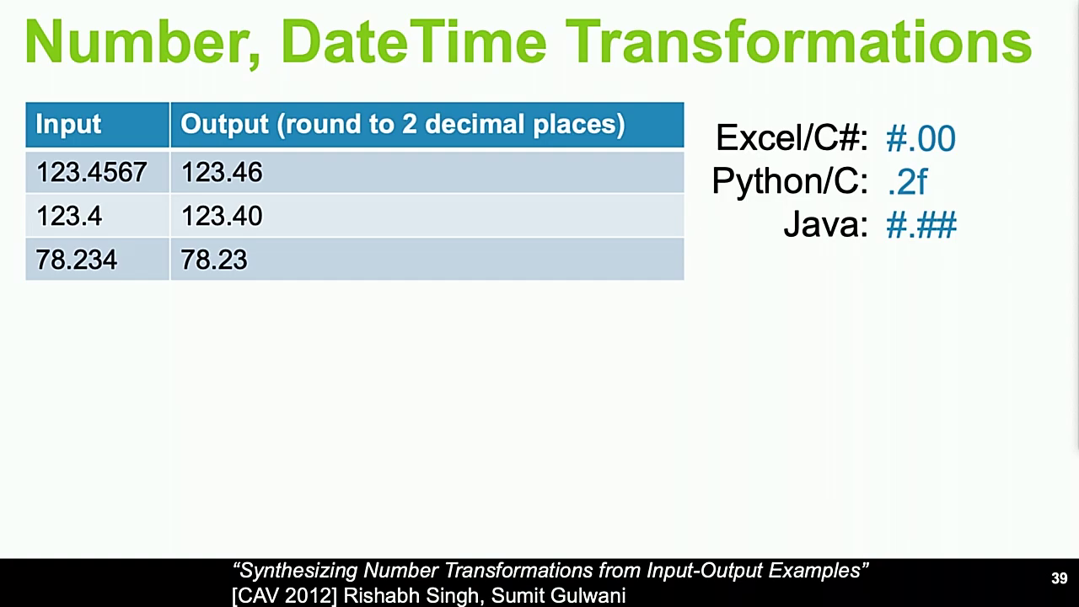
{"action": "key", "text": "Right"}
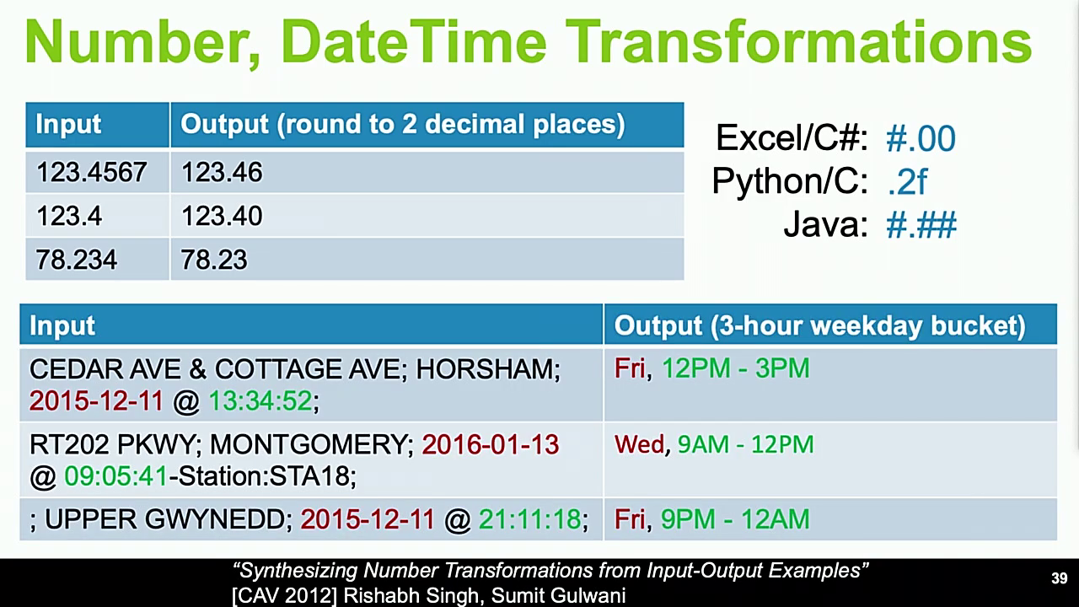